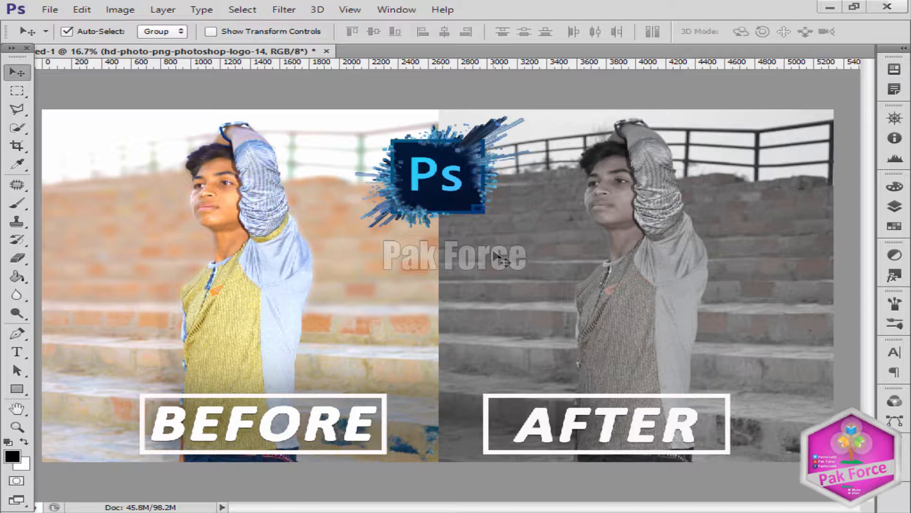
key("z")
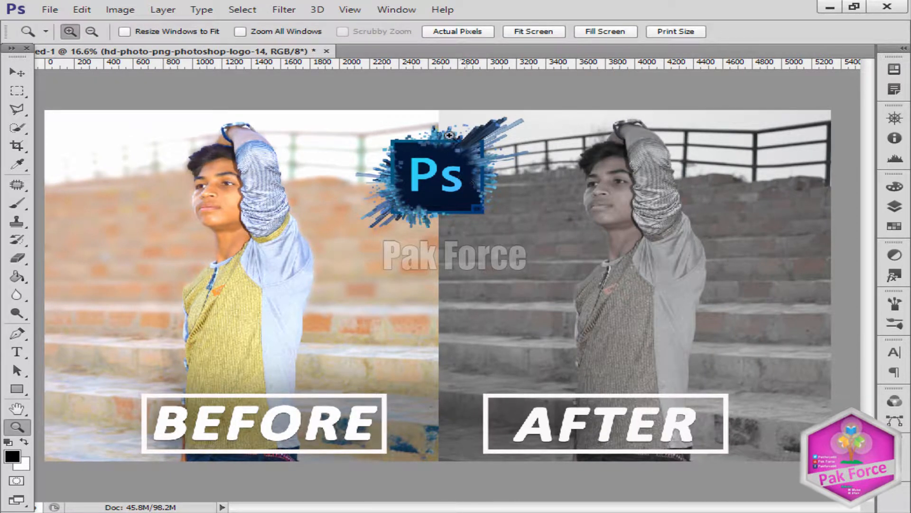
left_click(18, 73)
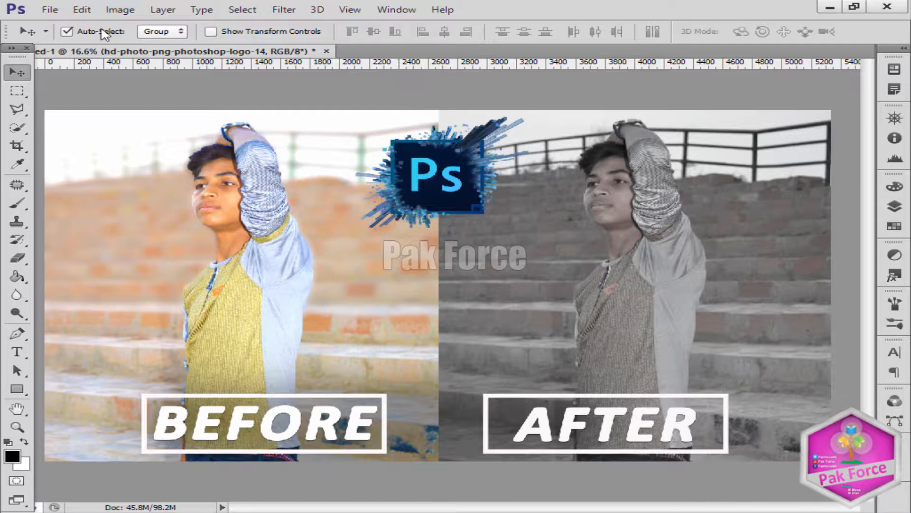
Step: Open the photo DSC_020 from the download folder inside the mix data folder
left_click(49, 9)
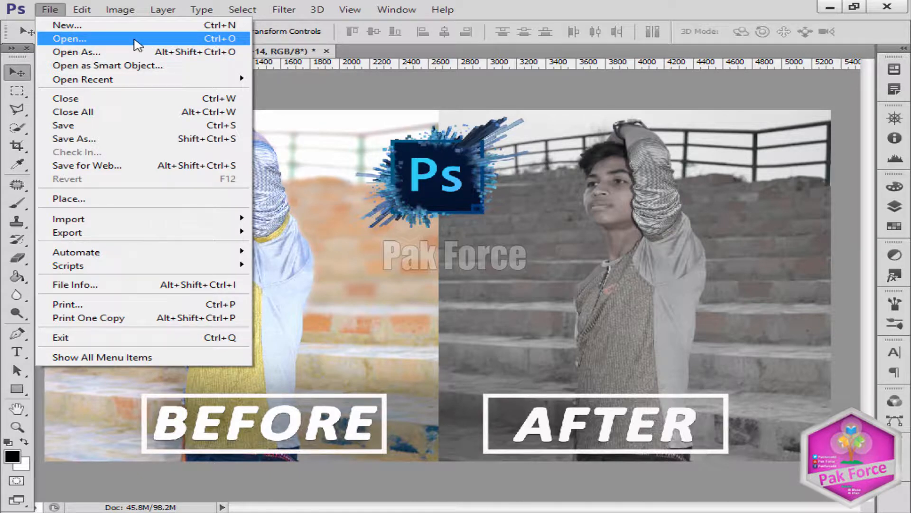
left_click(136, 42)
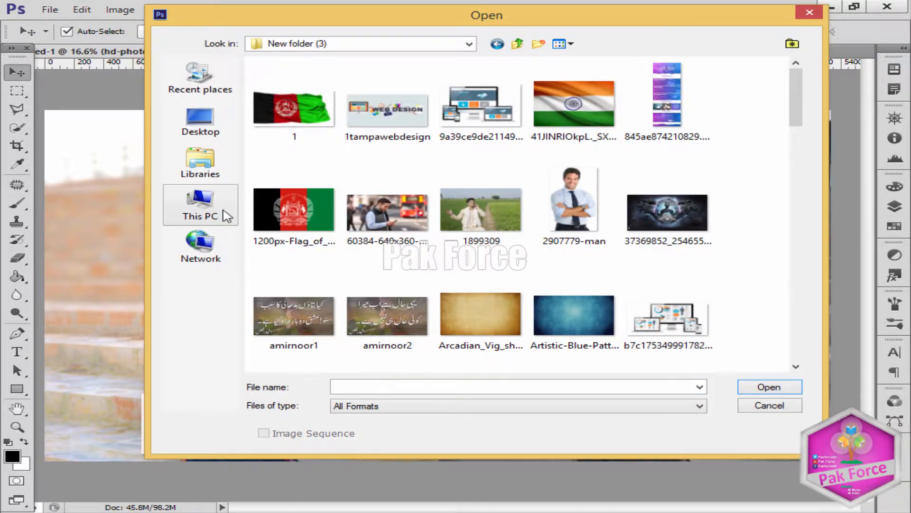
left_click(226, 216)
double_click(395, 290)
double_click(641, 112)
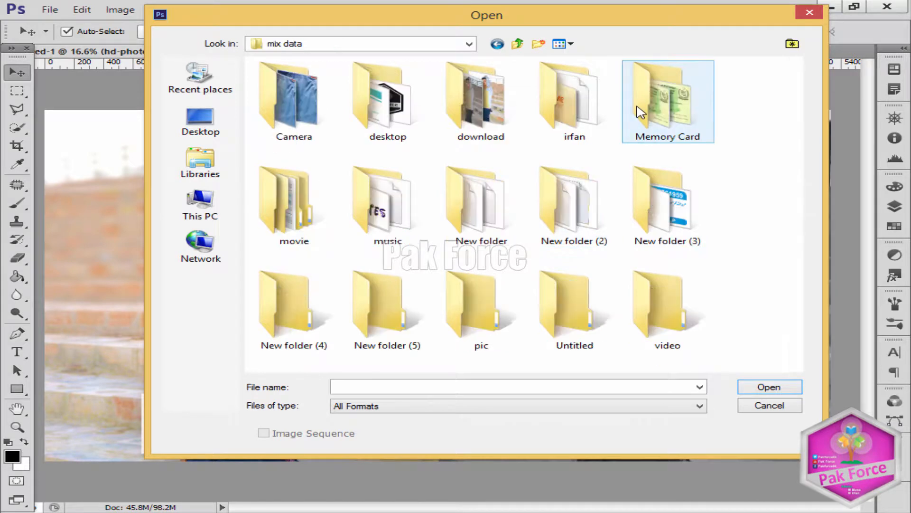
double_click(425, 114)
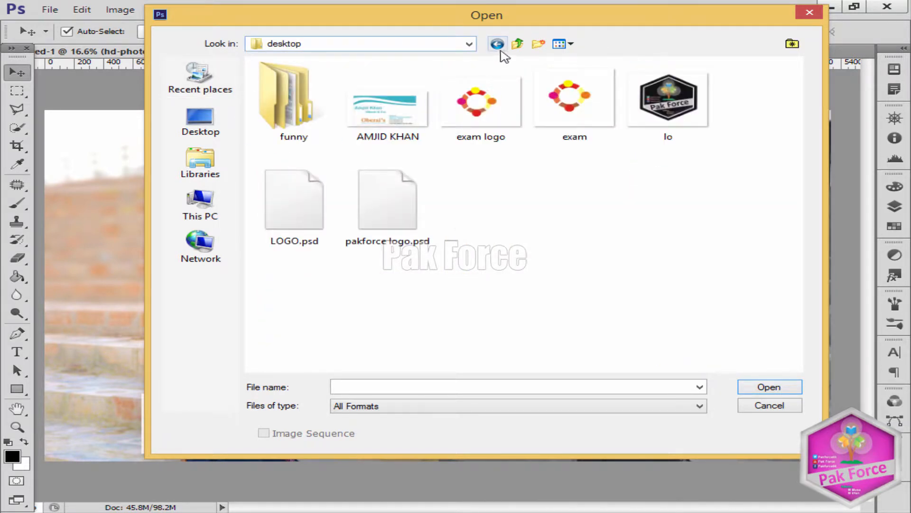
left_click(497, 43)
double_click(472, 97)
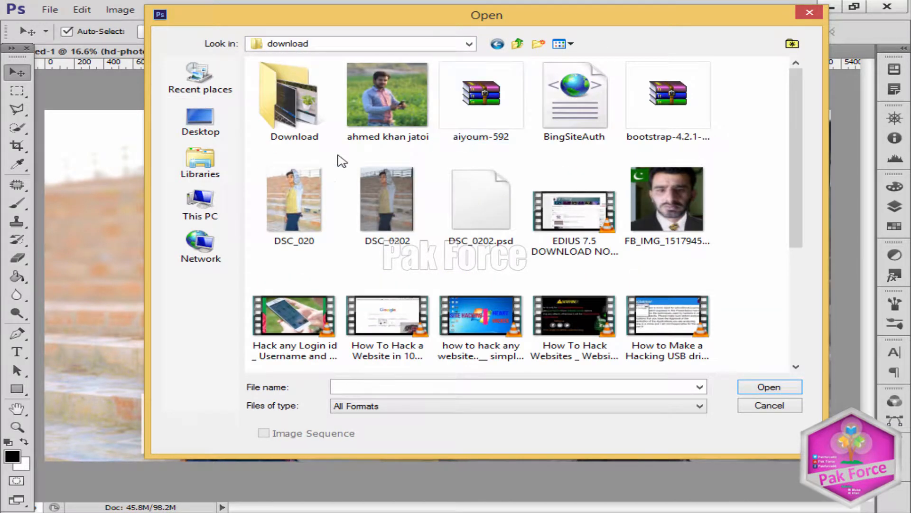
left_click(309, 205)
left_click(769, 386)
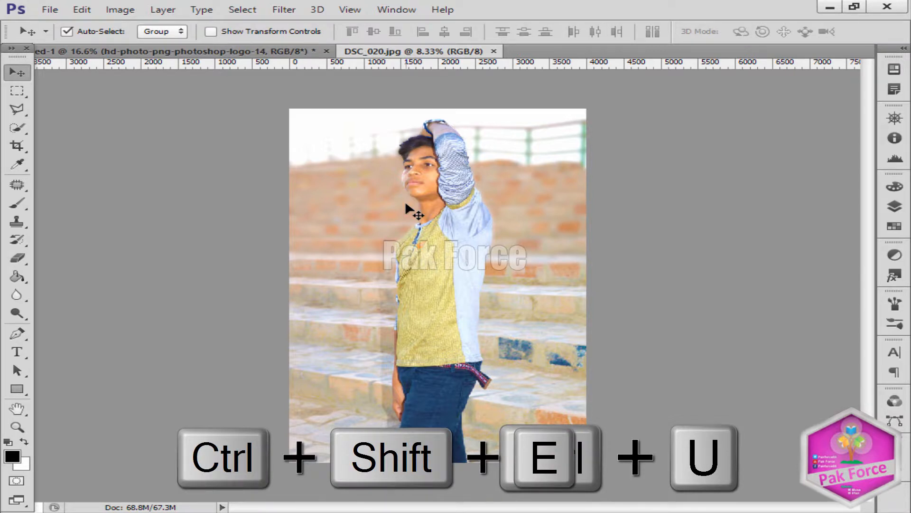
Step: Try desaturating the whole photo directly and undo the change
key("ctrl+shift+u")
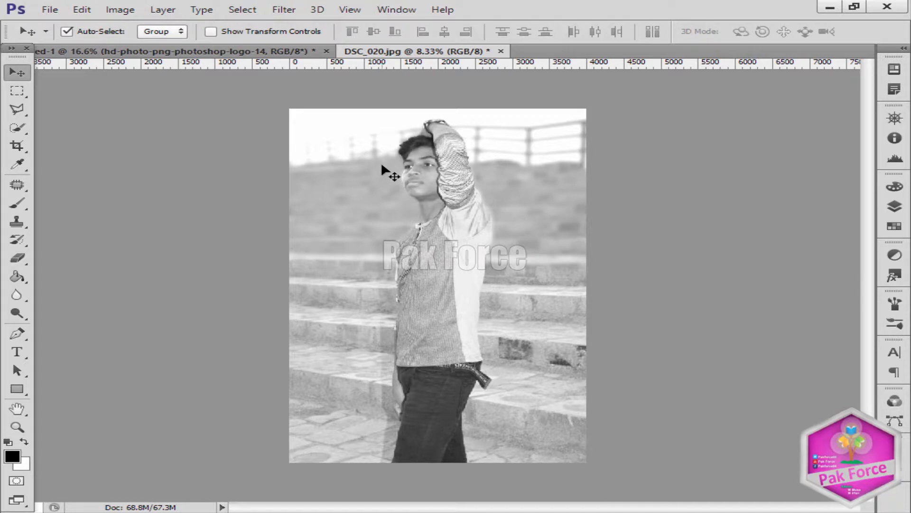
key("ctrl+z")
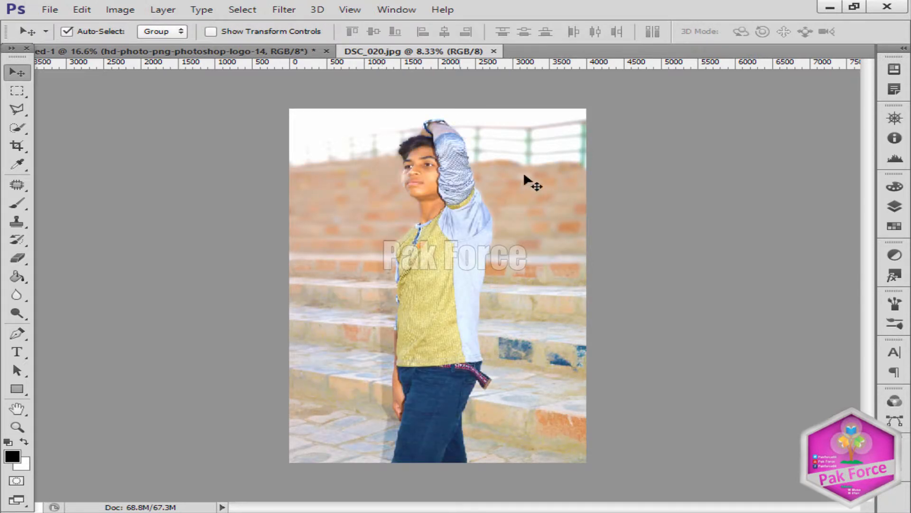
Step: Convert the photo's locked Background into a regular editable layer, keeping the default layer options
left_click(891, 208)
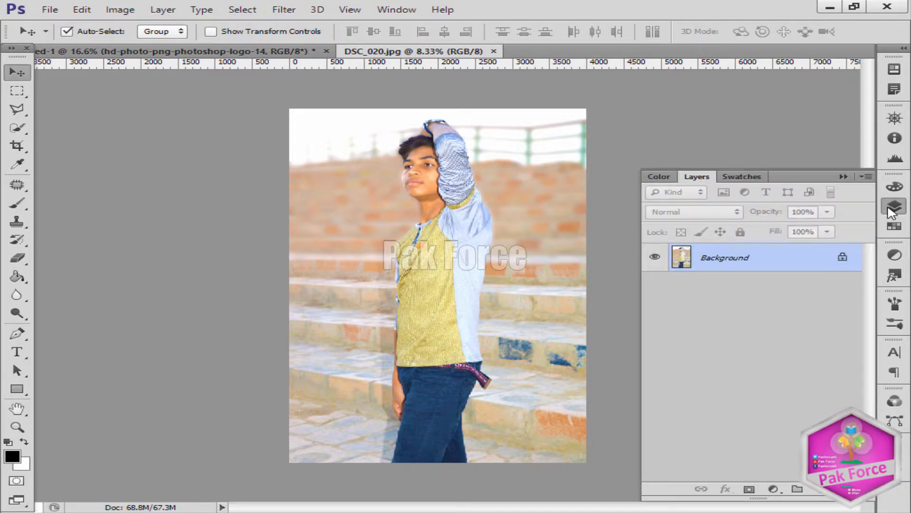
double_click(774, 261)
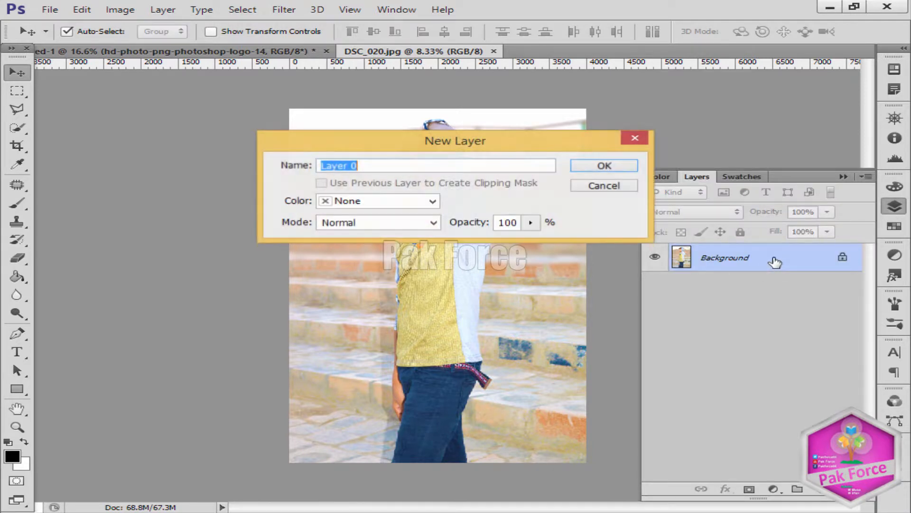
left_click(609, 165)
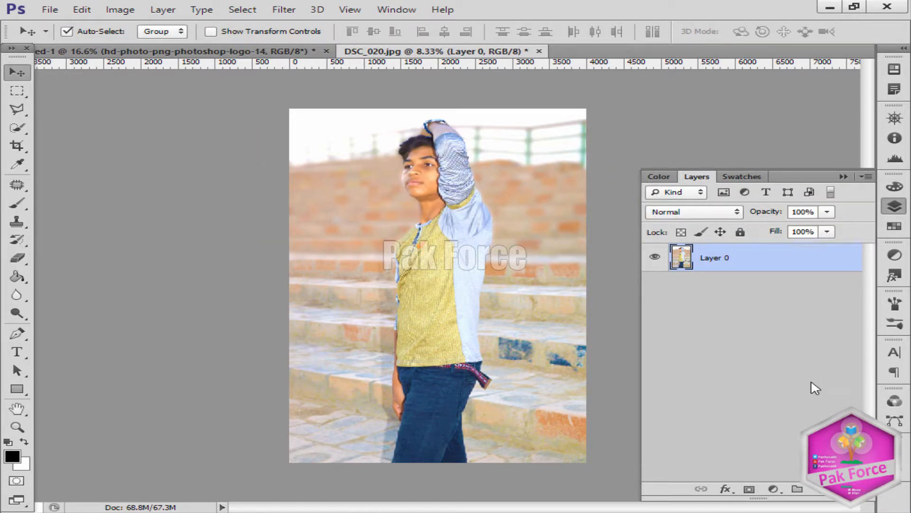
Step: Add a Vibrance adjustment layer above the photo and set its Vibrance to -100
left_click(776, 489)
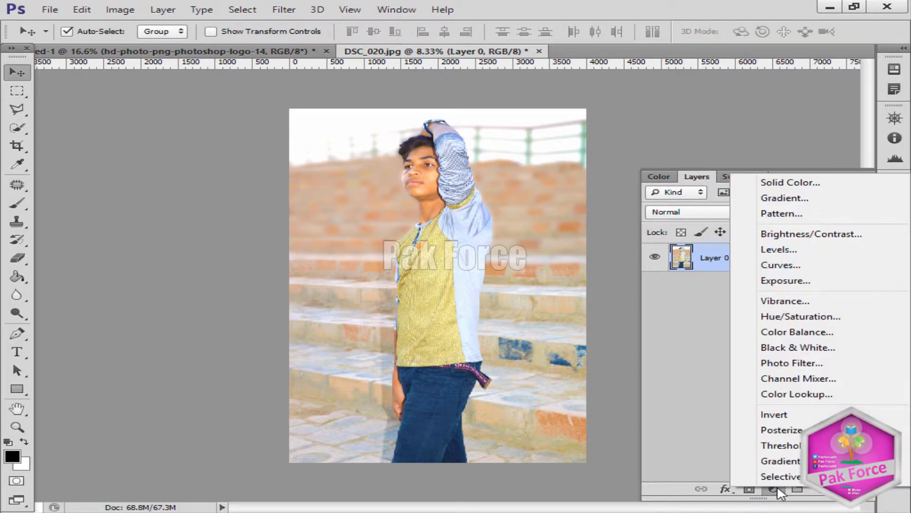
left_click(783, 302)
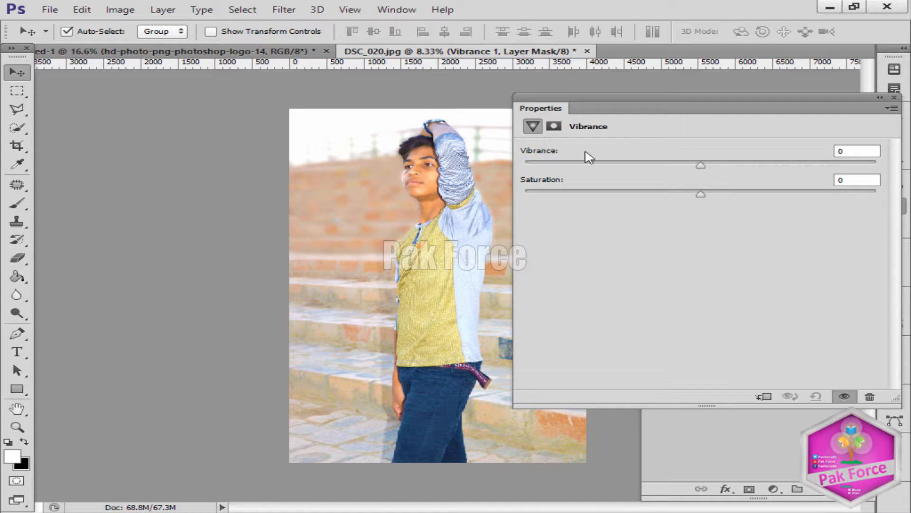
left_click(873, 151)
left_click_drag(704, 166, 505, 167)
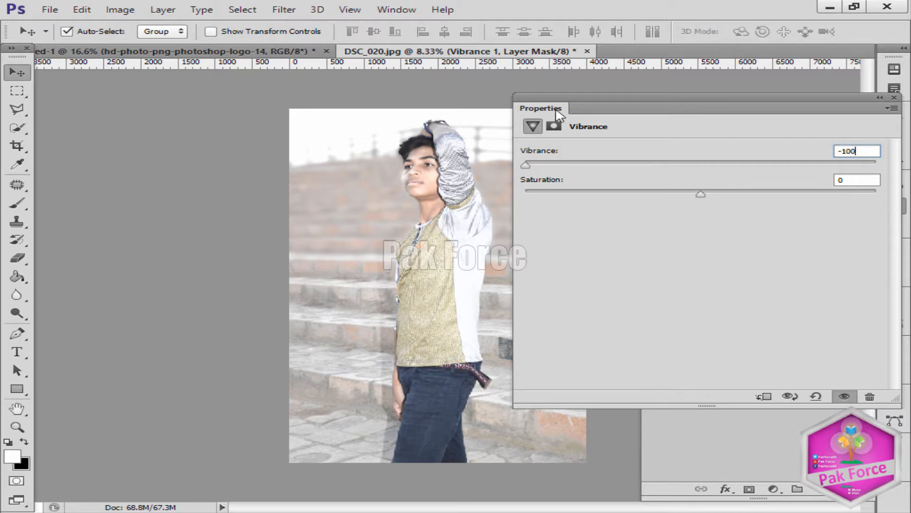
left_click(895, 97)
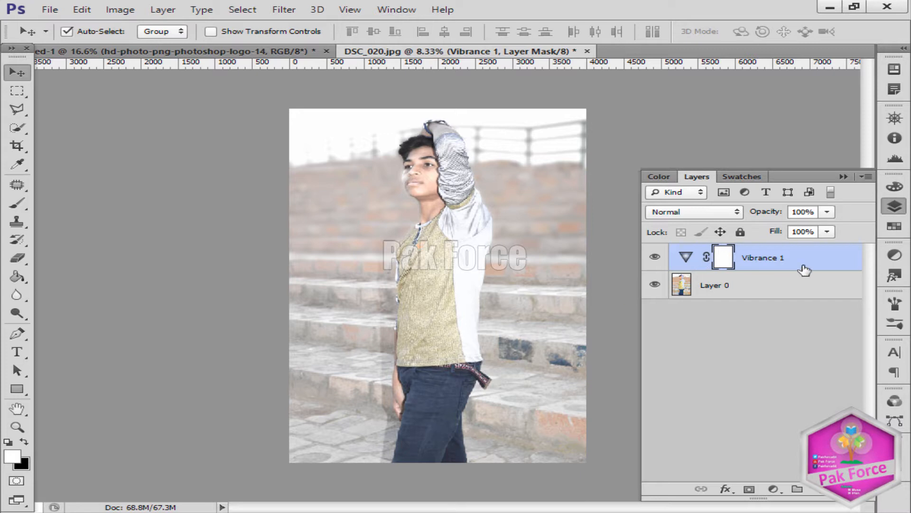
Step: Add a second Vibrance adjustment layer on top of the first and set its Vibrance to -100
left_click(773, 489)
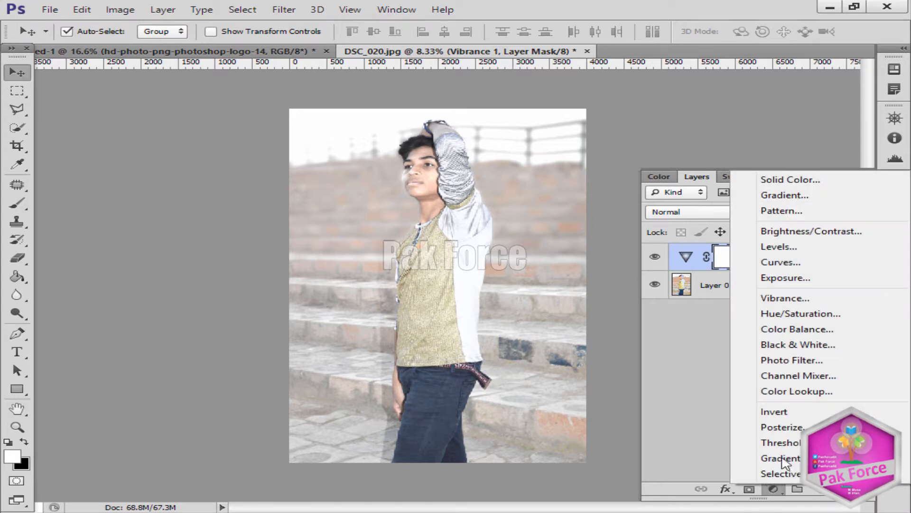
left_click(797, 298)
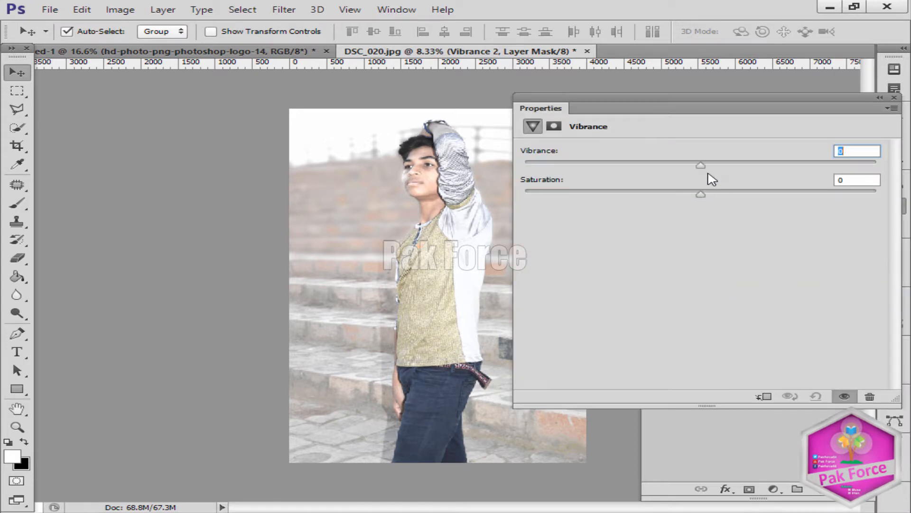
left_click_drag(702, 166, 505, 159)
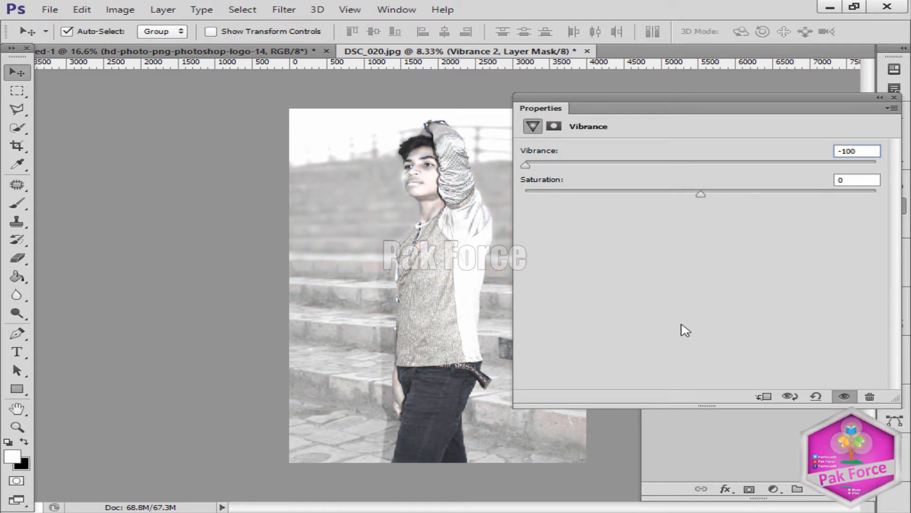
left_click(894, 97)
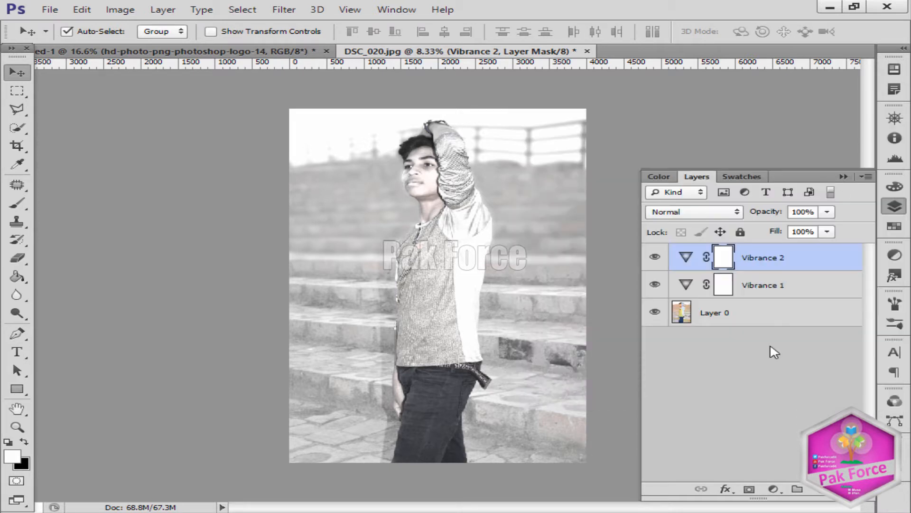
Step: Add a third Vibrance adjustment layer at the top of the stack and lower its Vibrance to about the minimum
left_click(774, 489)
left_click(786, 304)
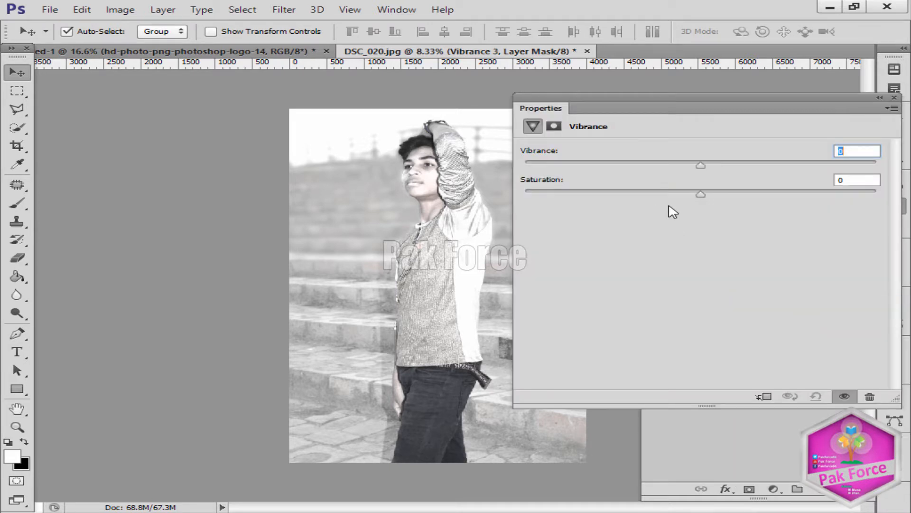
left_click_drag(702, 171, 528, 178)
left_click(895, 98)
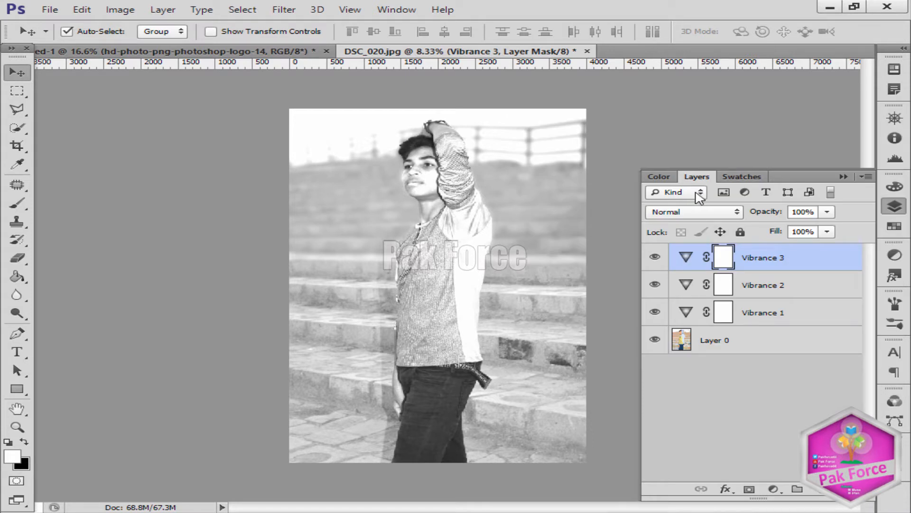